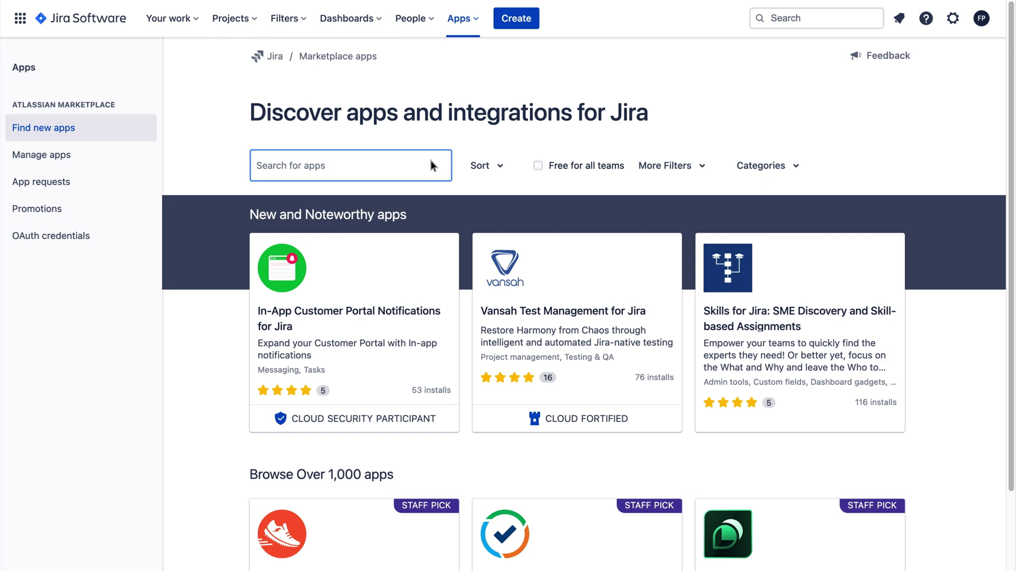
Search the Marketplace for 'rewind', open the Rewind Backups for Jira Cloud listing, and review its overview
{"action": "type", "text": "rewind"}
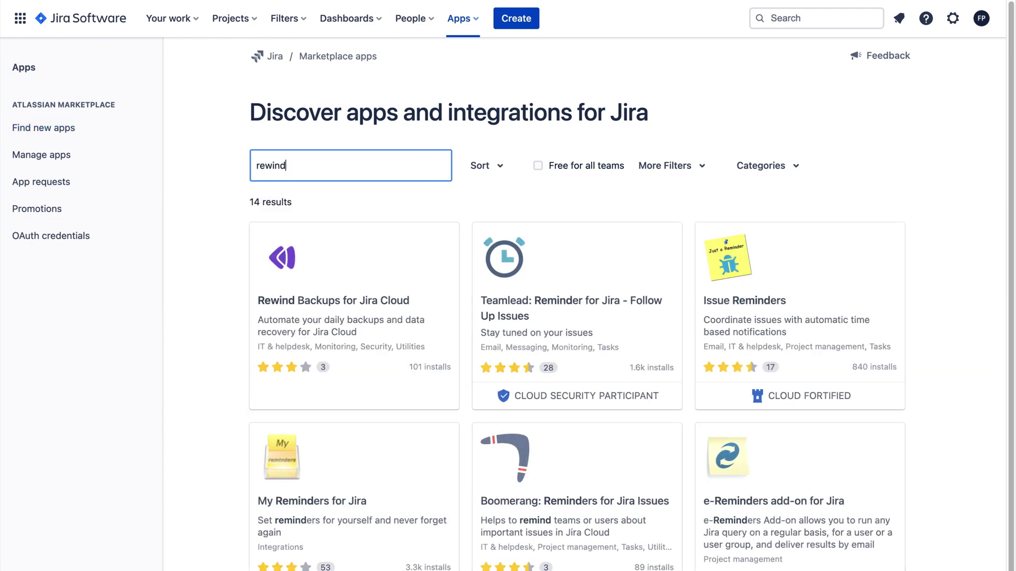
{"action": "left_click", "coordinate": [416, 300]}
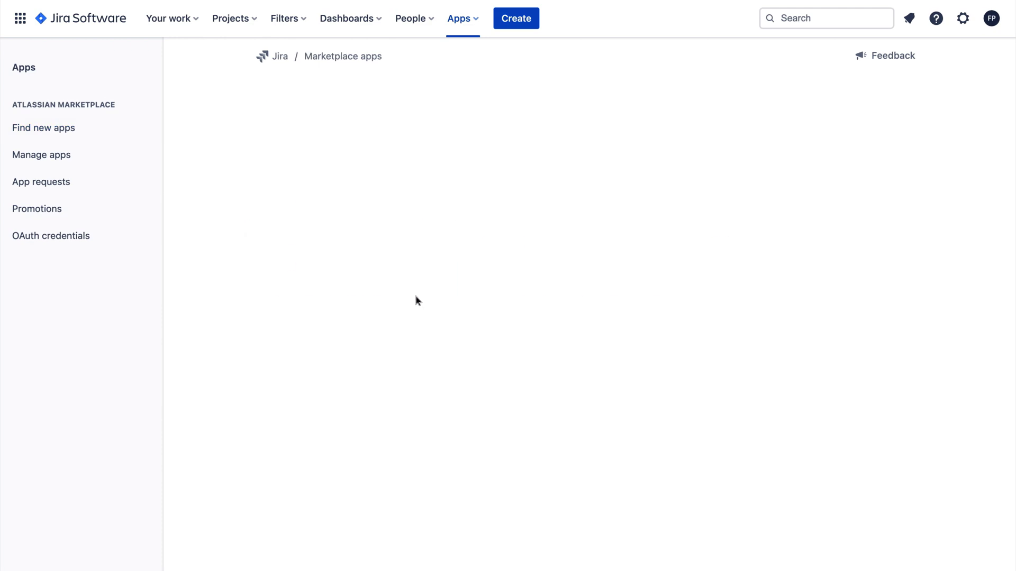
{"action": "scroll", "coordinate": [923, 136], "scroll_direction": "down", "scroll_amount": 5}
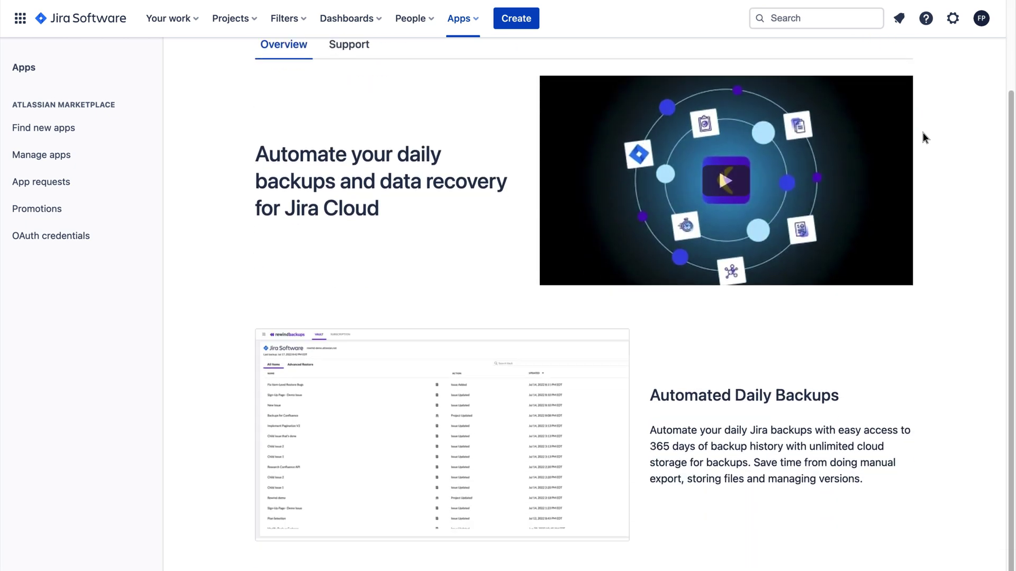
{"action": "scroll", "coordinate": [922, 133], "scroll_direction": "down", "scroll_amount": 10}
{"action": "scroll", "coordinate": [922, 133], "scroll_direction": "up", "scroll_amount": 11}
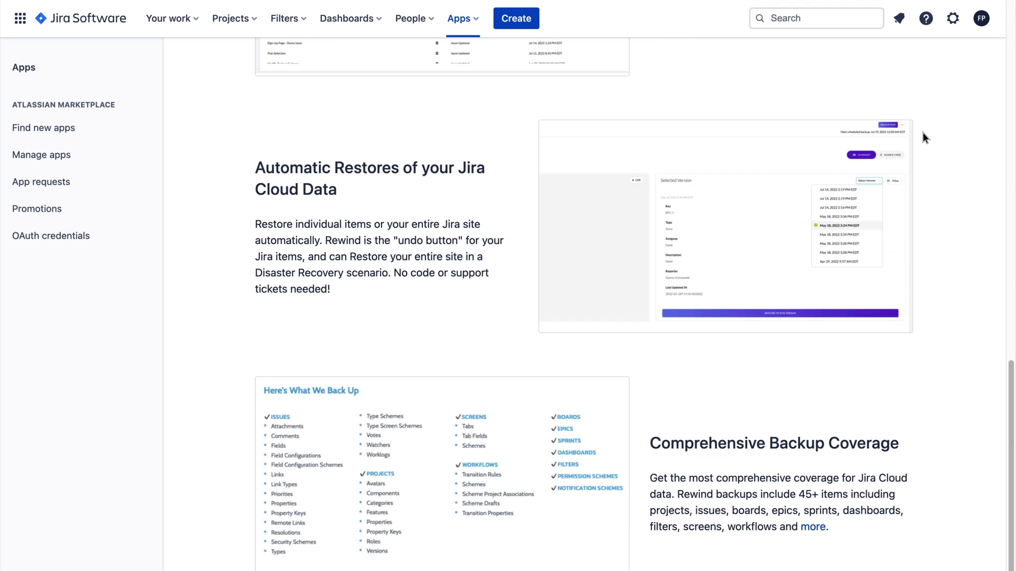
{"action": "scroll", "coordinate": [923, 133], "scroll_direction": "up", "scroll_amount": 3}
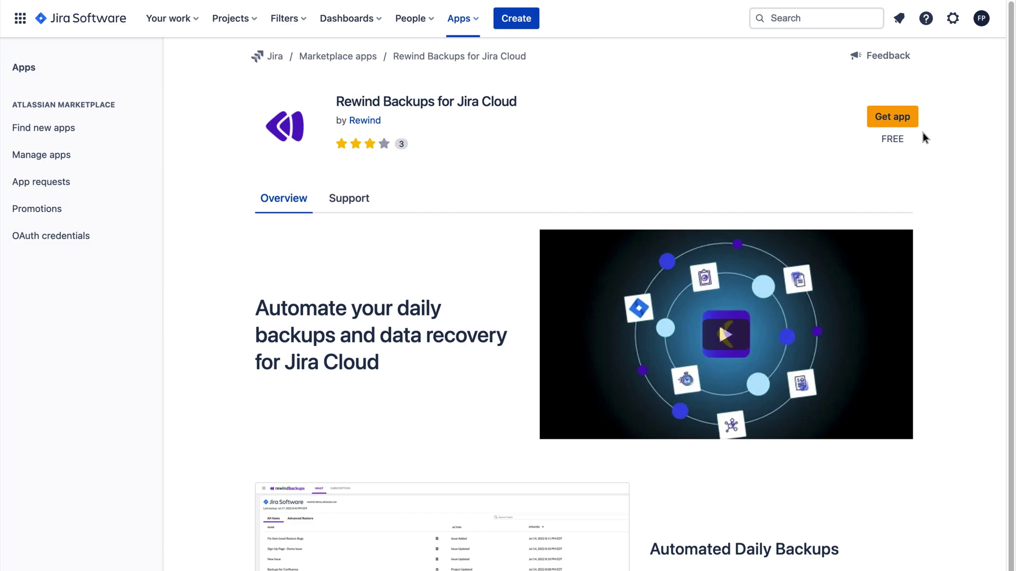
Get the free Rewind Backups for Jira Cloud app and confirm adding it to Jira
{"action": "left_click", "coordinate": [912, 122]}
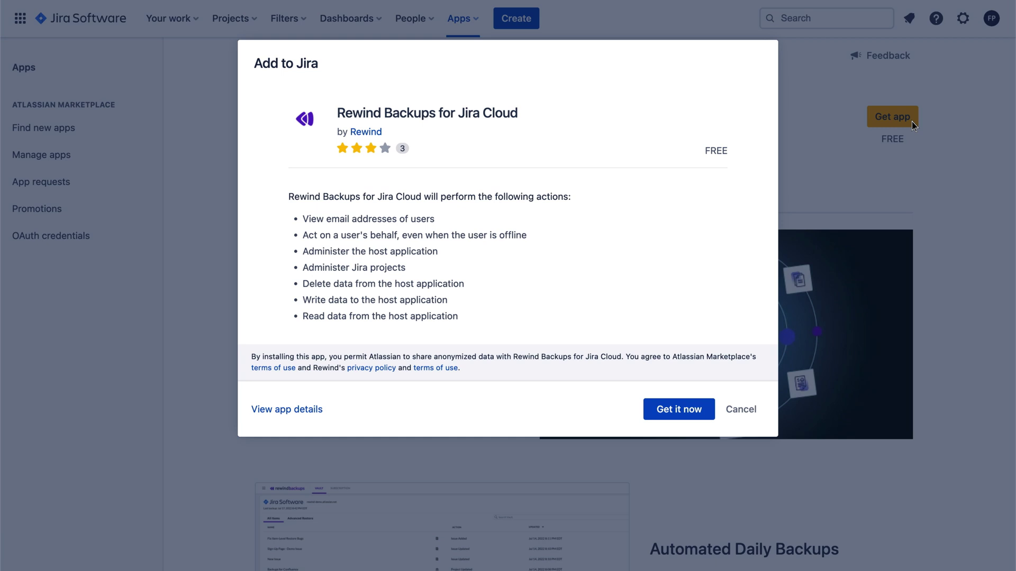
{"action": "left_click", "coordinate": [707, 408]}
{"action": "scroll", "coordinate": [707, 408], "scroll_direction": "down", "scroll_amount": 10}
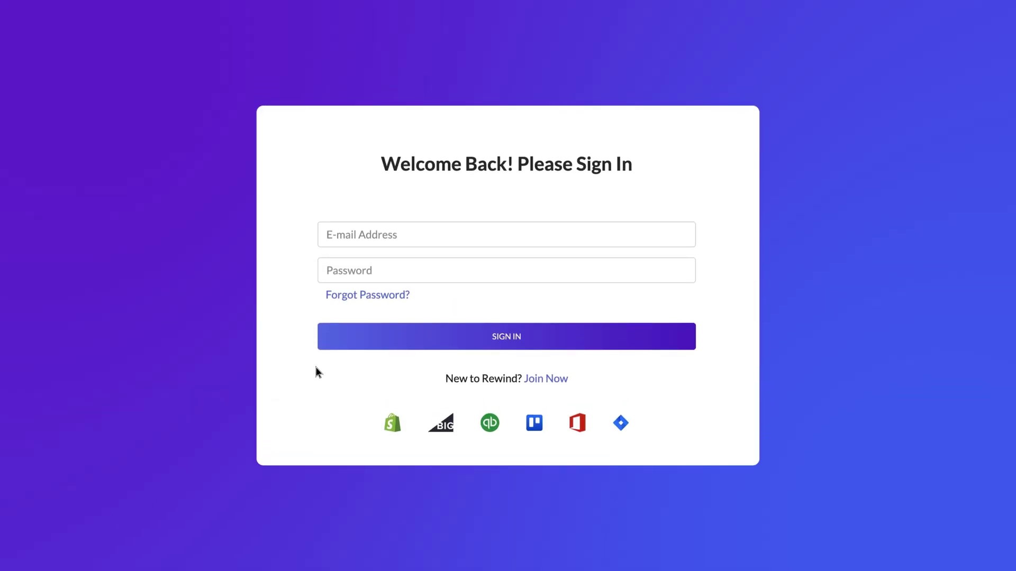
Sign in to Rewind with the account's e-mail address and password
{"action": "left_click", "coordinate": [499, 233]}
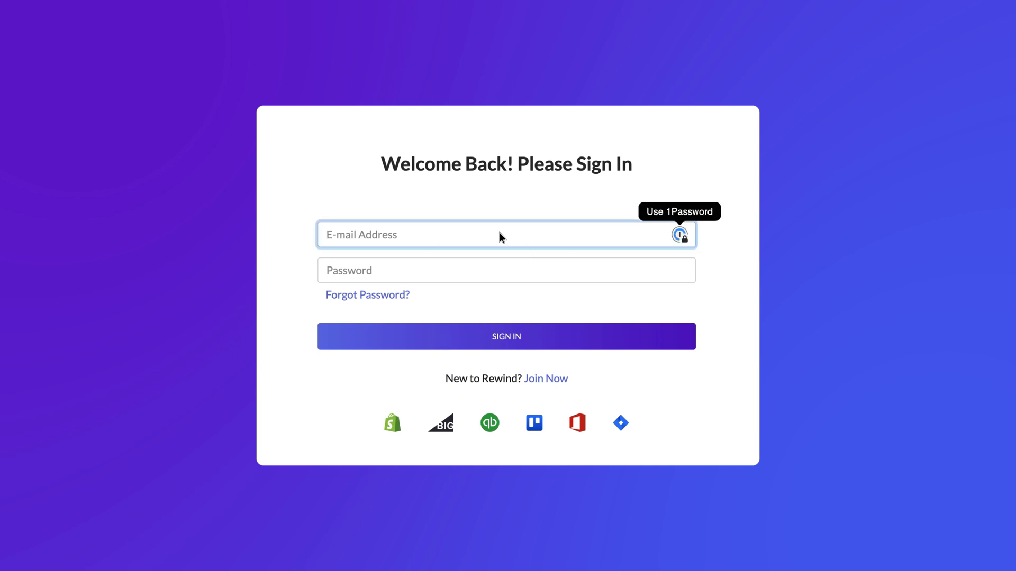
{"action": "type", "text": "rewin"}
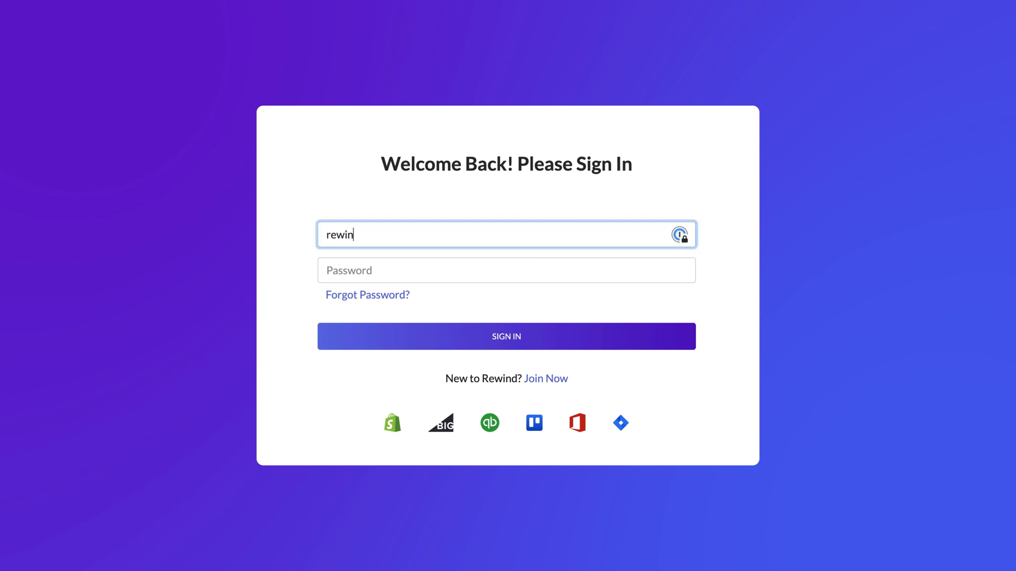
{"action": "type", "text": "ddemo@demo.com"}
{"action": "key", "text": "Tab"}
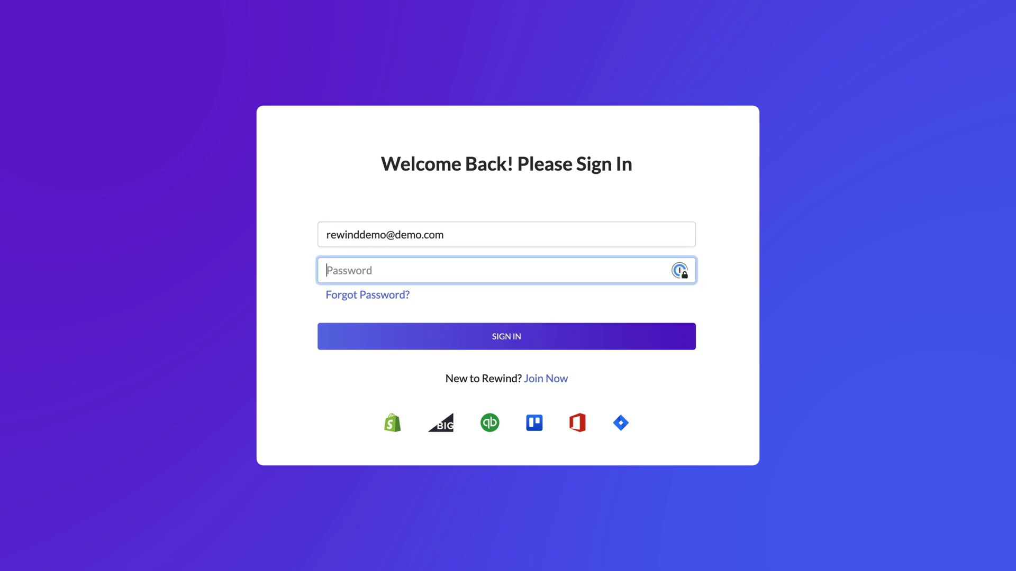
{"action": "type", "text": "••••••••••••••••••••"}
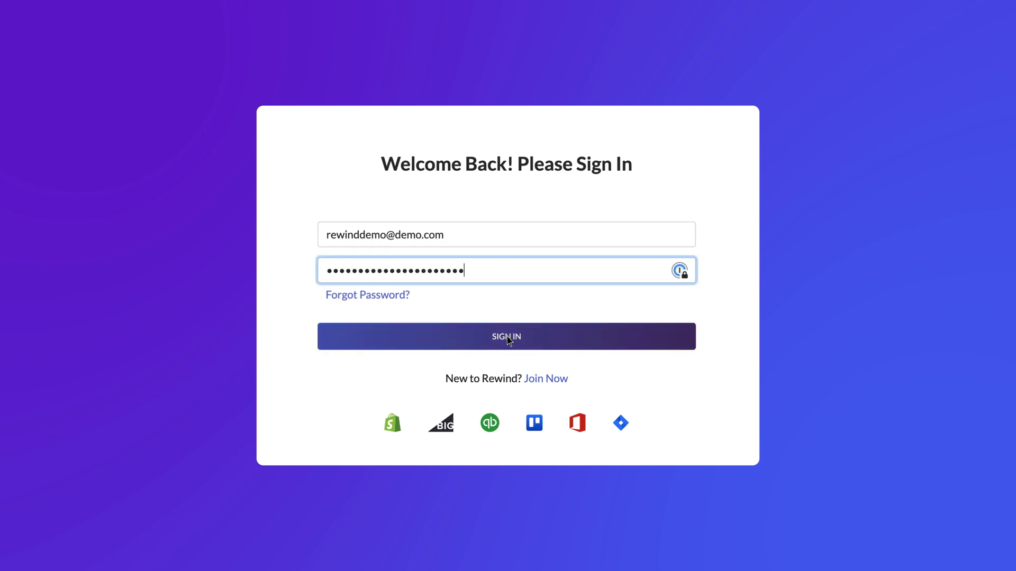
{"action": "left_click", "coordinate": [507, 328]}
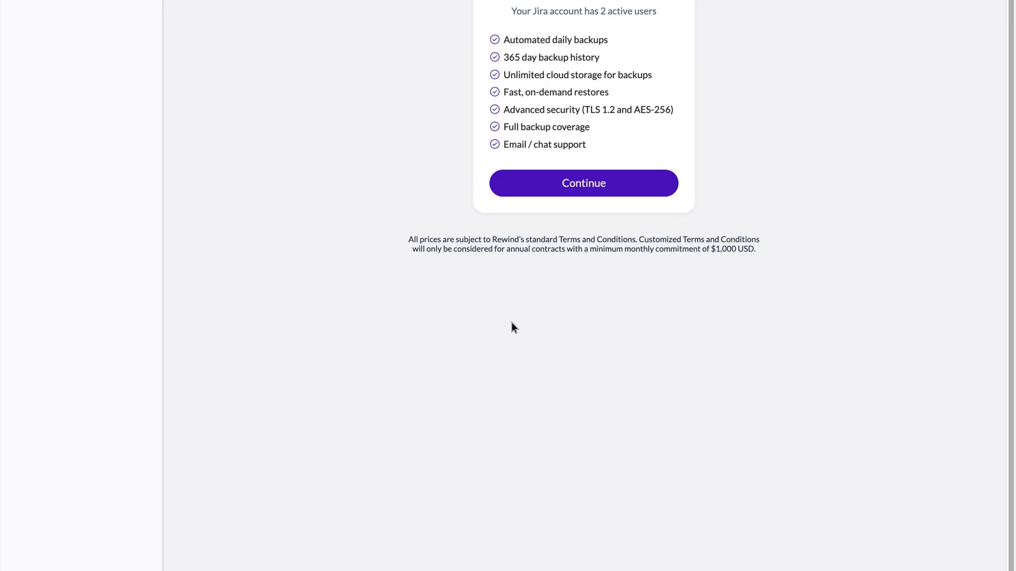
View the $48.00 yearly Annual Plan pricing, then switch back to the $4.00 Monthly Plan
{"action": "scroll", "coordinate": [535, 265], "scroll_direction": "up", "scroll_amount": 4}
{"action": "scroll", "coordinate": [566, 174], "scroll_direction": "up", "scroll_amount": 1}
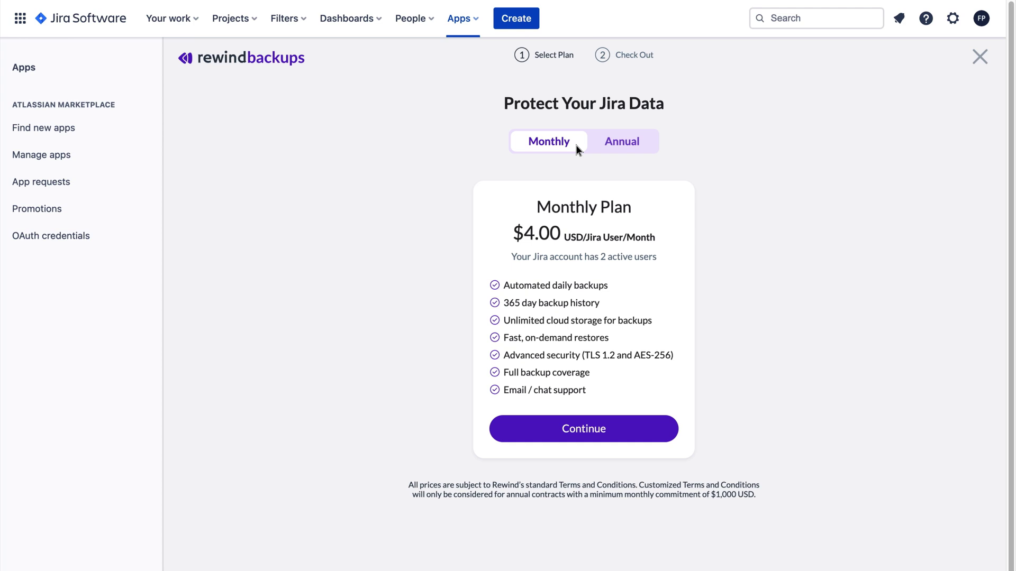
{"action": "left_click", "coordinate": [597, 146]}
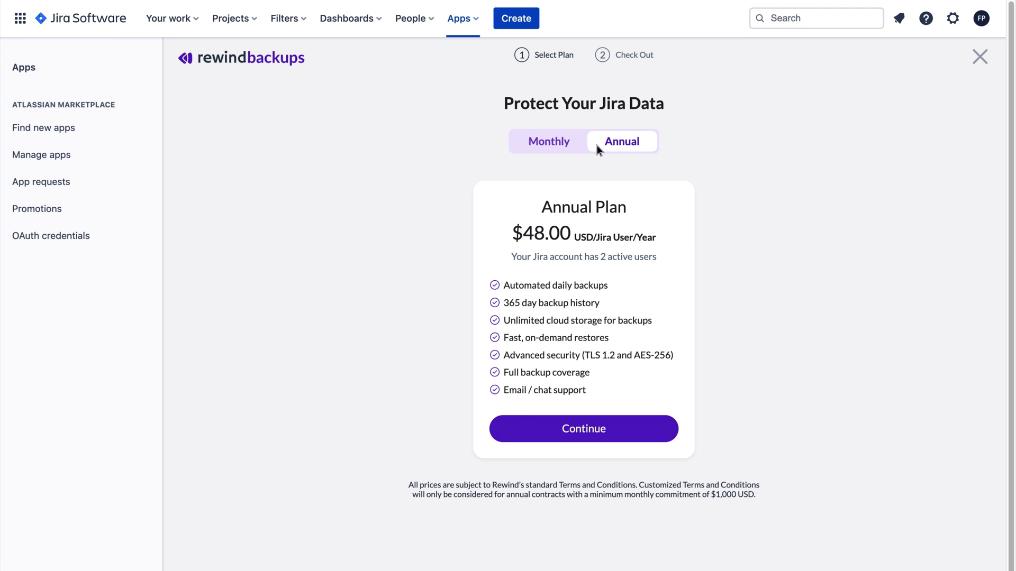
{"action": "left_click", "coordinate": [576, 146]}
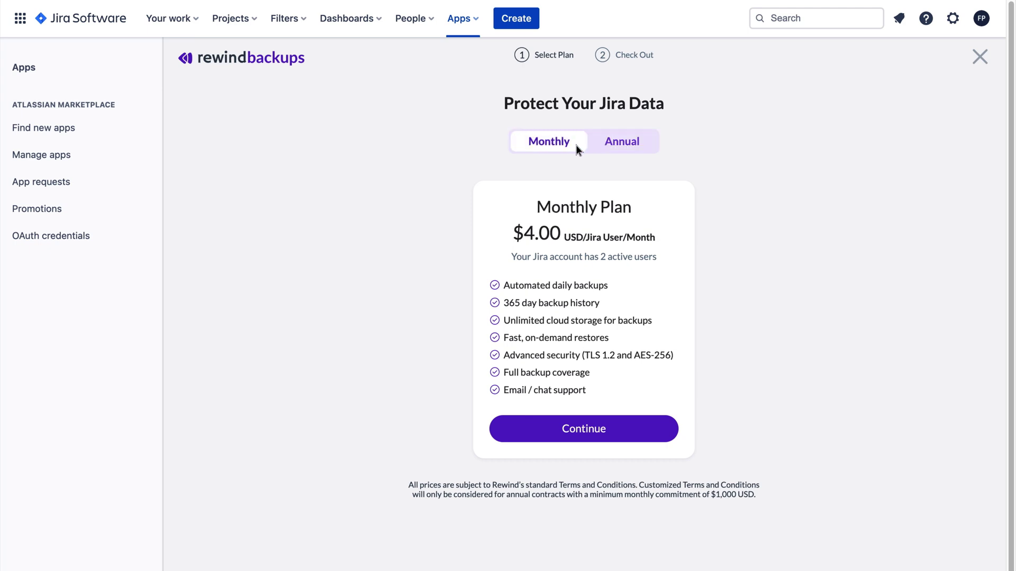
Proceed to checkout and enter the cardholder's name, card details and phone number
{"action": "left_click", "coordinate": [615, 424]}
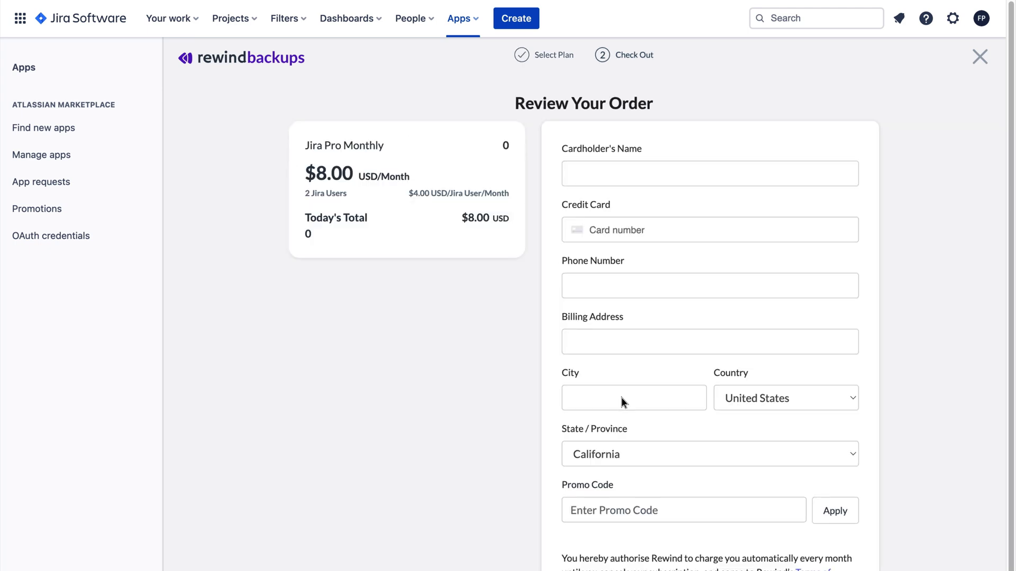
{"action": "left_click", "coordinate": [678, 175]}
{"action": "type", "text": "demo"}
{"action": "left_click", "coordinate": [699, 229]}
{"action": "type", "text": "42424242424242420424242K1T"}
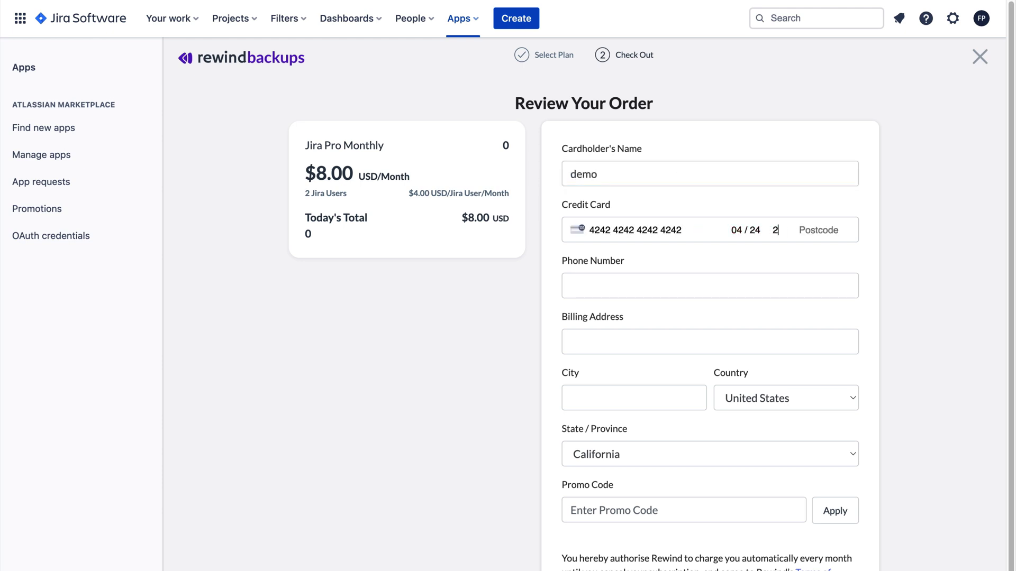
{"action": "type", "text": "3V8"}
{"action": "key", "text": "Tab"}
{"action": "type", "text": "1234567891212"}
Fill in the billing street address and city, choose Canada and Ontario, and place the $8.00 monthly order
{"action": "key", "text": "Tab"}
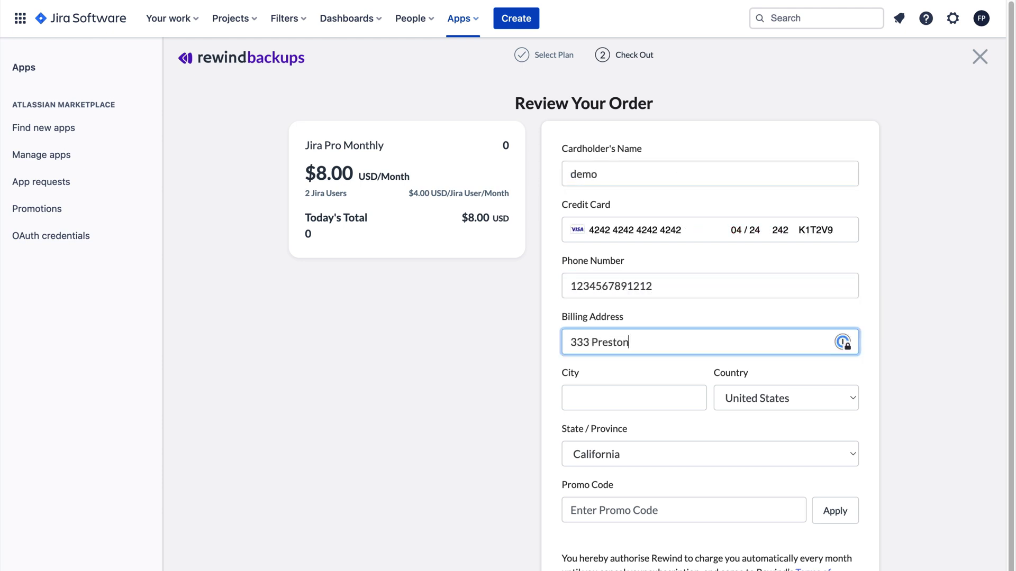
{"action": "key", "text": "Tab"}
{"action": "type", "text": "Ottawa"}
{"action": "key", "text": "Tab"}
{"action": "key", "text": "space"}
{"action": "type", "text": "Canada"}
{"action": "key", "text": "Return"}
{"action": "key", "text": "Tab"}
{"action": "key", "text": "space"}
{"action": "type", "text": "Ontario"}
{"action": "key", "text": "Return"}
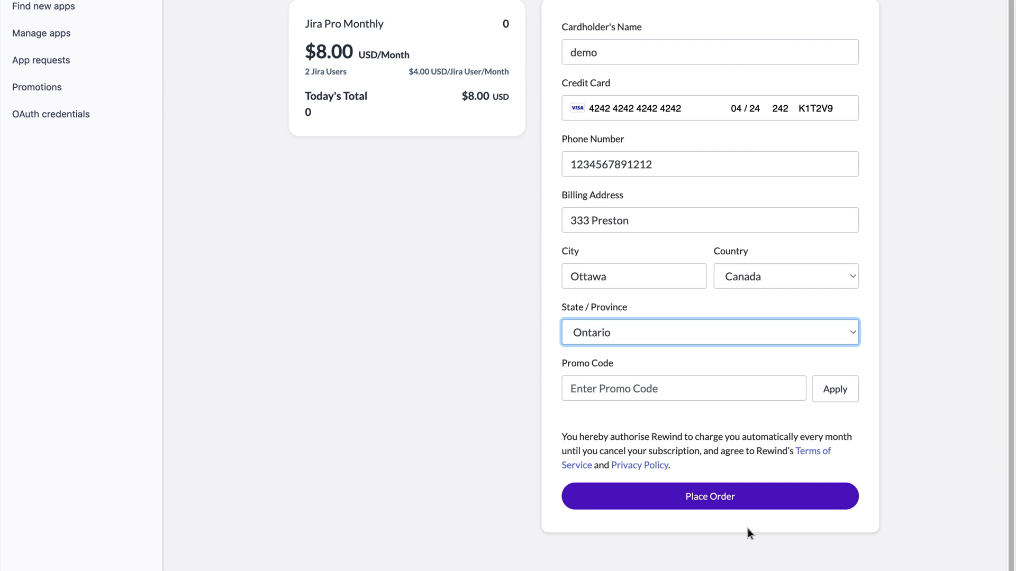
{"action": "left_click", "coordinate": [747, 494]}
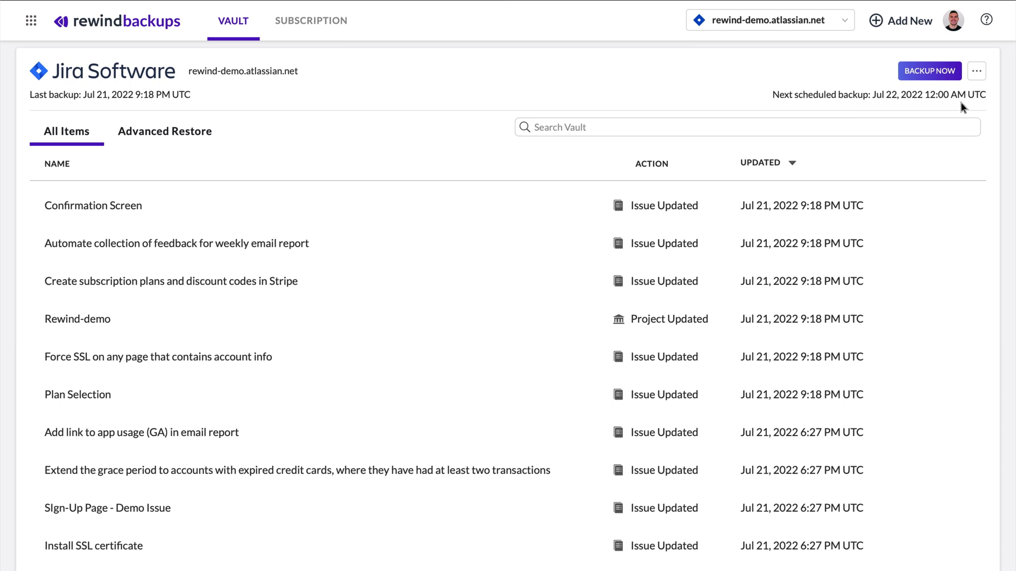
Start an immediate backup of the Jira site and scroll the vault's All Items list to Implement Pagination V2
{"action": "left_click", "coordinate": [953, 76]}
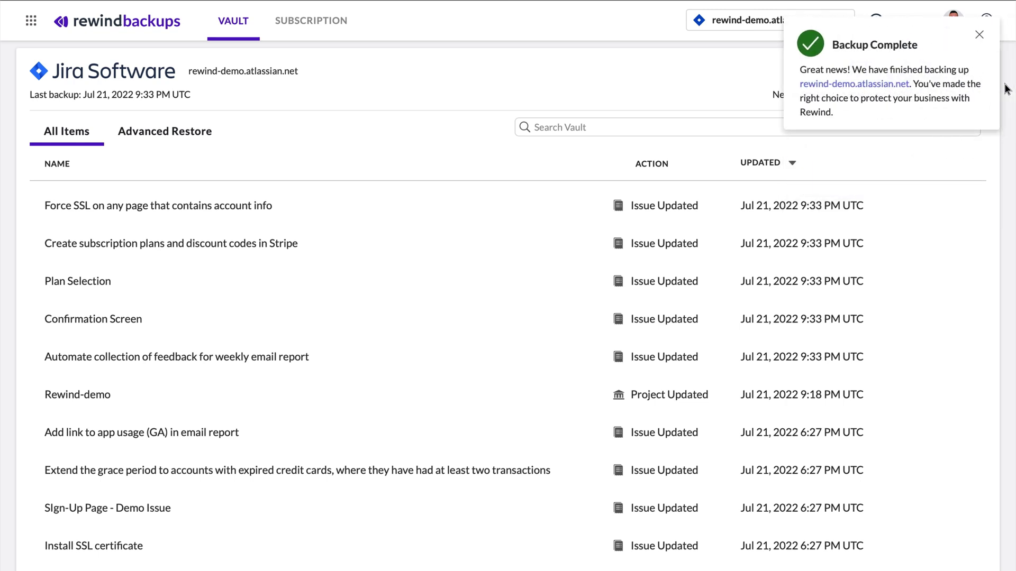
{"action": "scroll", "coordinate": [987, 175], "scroll_direction": "down", "scroll_amount": 7}
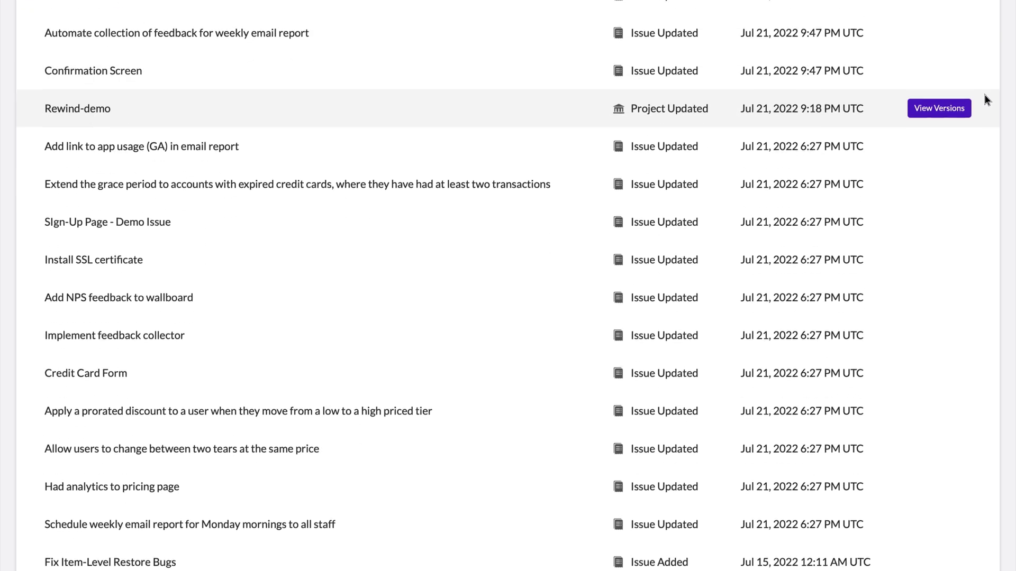
{"action": "scroll", "coordinate": [985, 99], "scroll_direction": "down", "scroll_amount": 4}
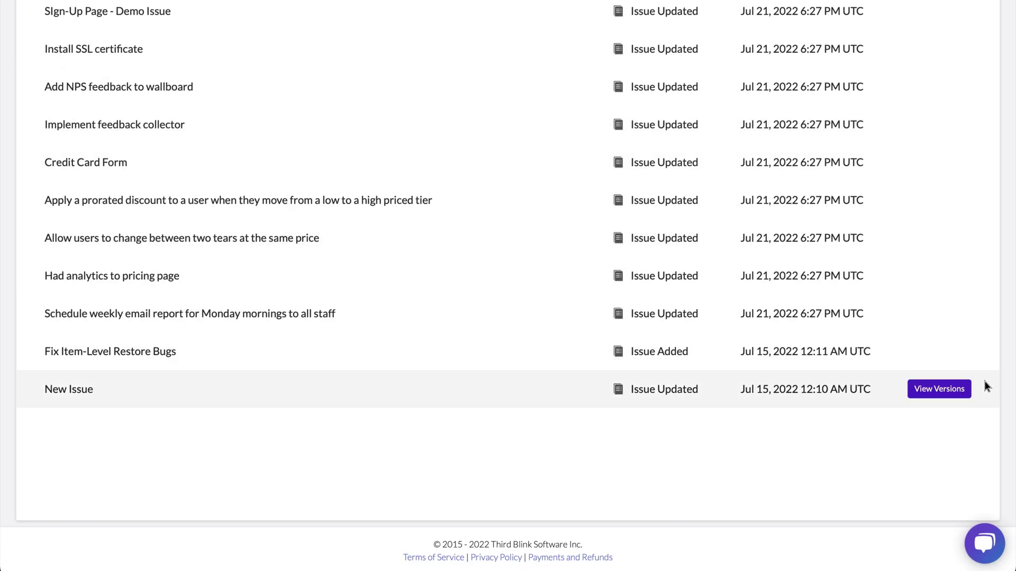
{"action": "scroll", "coordinate": [985, 386], "scroll_direction": "up", "scroll_amount": 9}
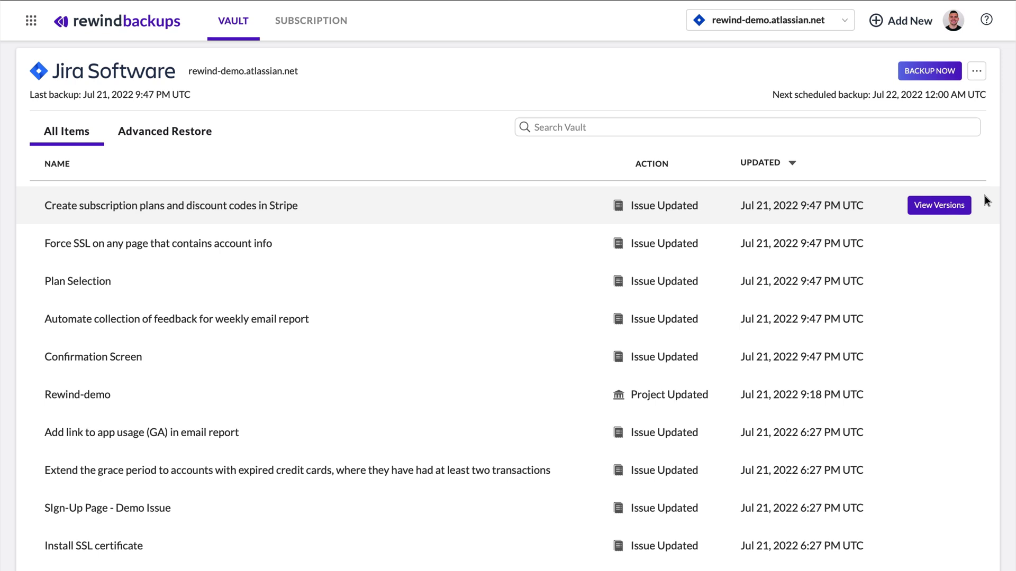
{"action": "scroll", "coordinate": [985, 196], "scroll_direction": "down", "scroll_amount": 3}
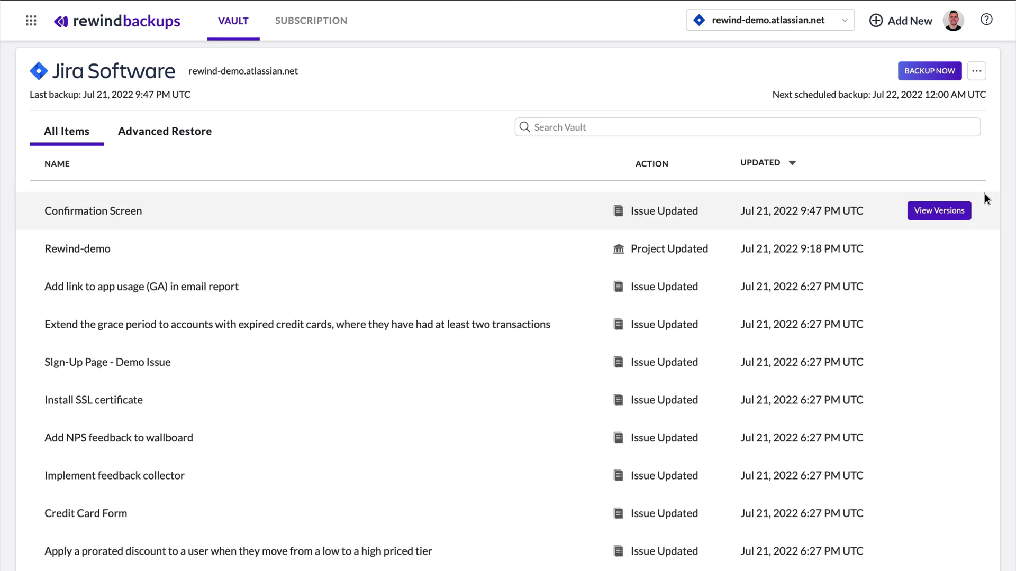
{"action": "scroll", "coordinate": [985, 194], "scroll_direction": "down", "scroll_amount": 2}
{"action": "scroll", "coordinate": [985, 196], "scroll_direction": "down", "scroll_amount": 5}
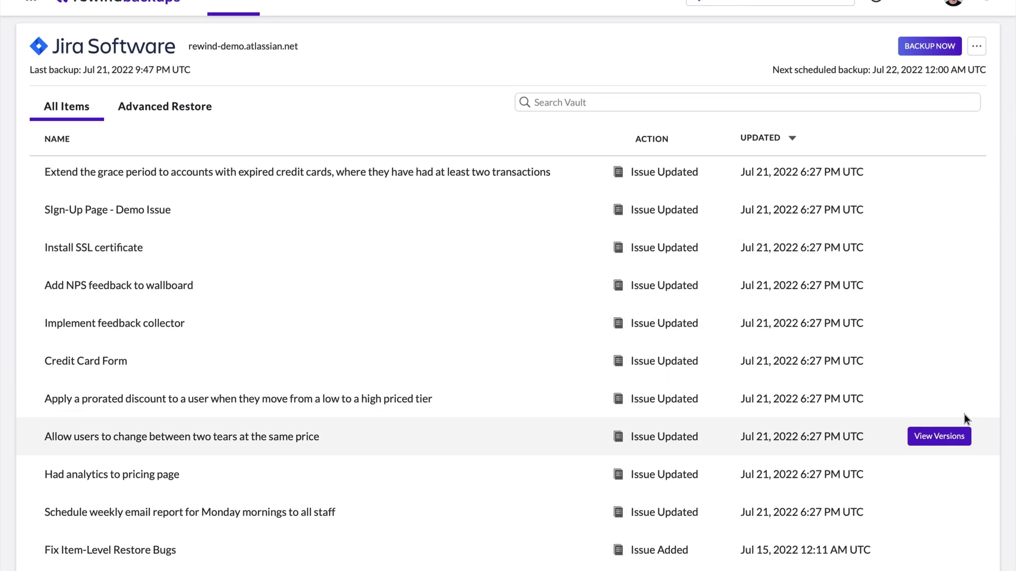
{"action": "scroll", "coordinate": [947, 361], "scroll_direction": "down", "scroll_amount": 1}
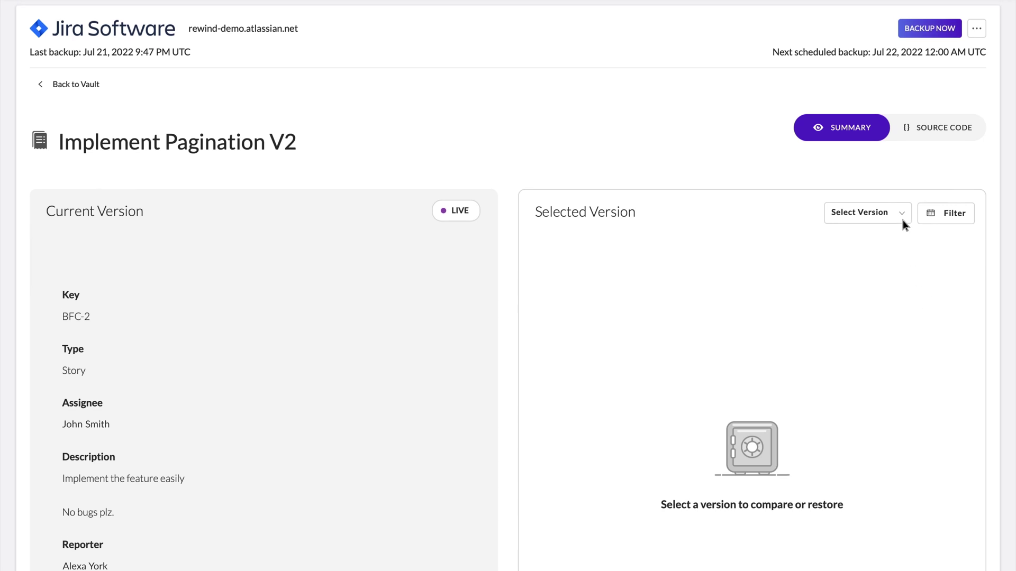
Select the Apr 29, 2022 1:37 PM version of Implement Pagination V2 and review its JSON diff in Source Code
{"action": "left_click", "coordinate": [901, 215]}
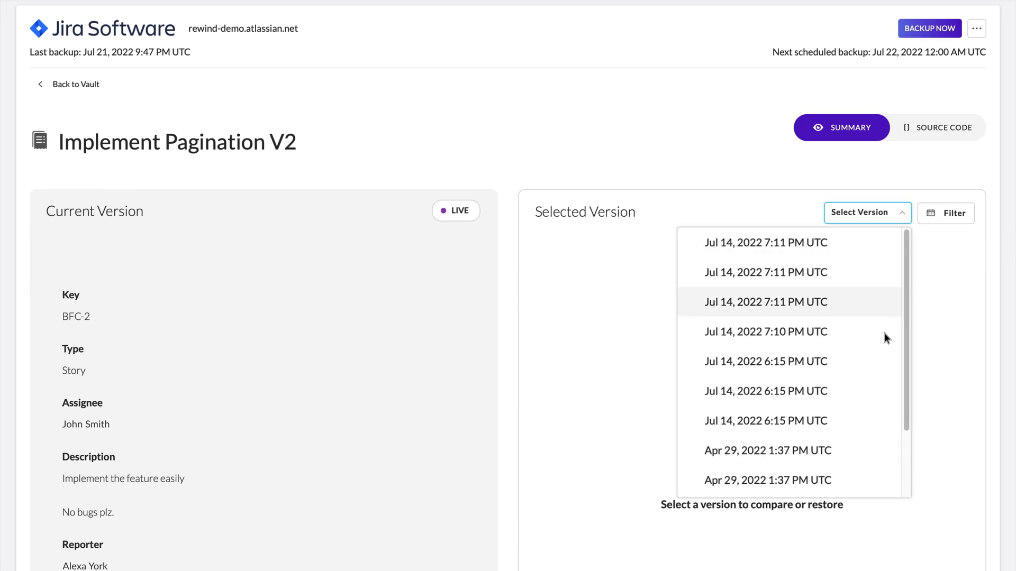
{"action": "left_click", "coordinate": [870, 450]}
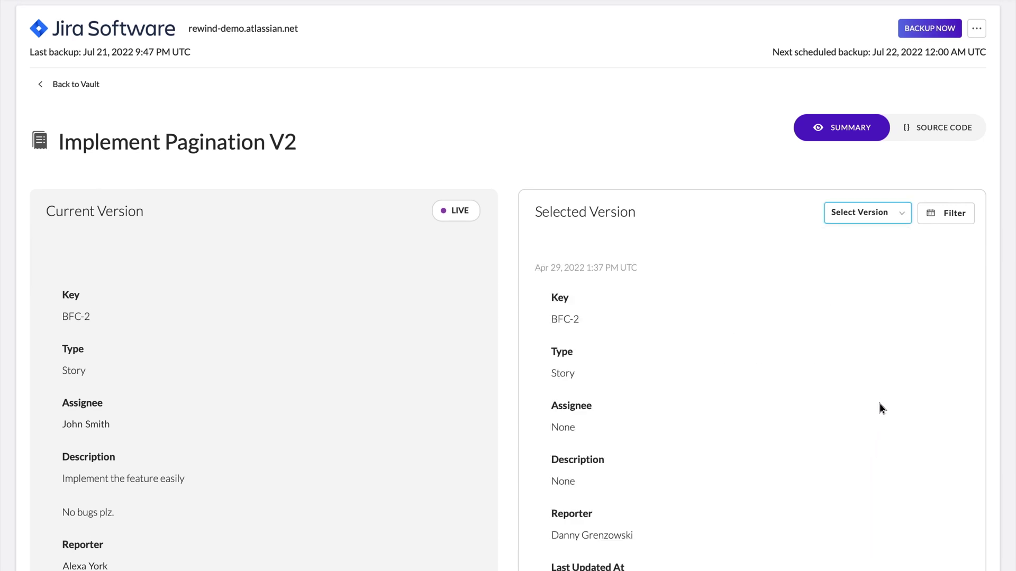
{"action": "left_click", "coordinate": [941, 130]}
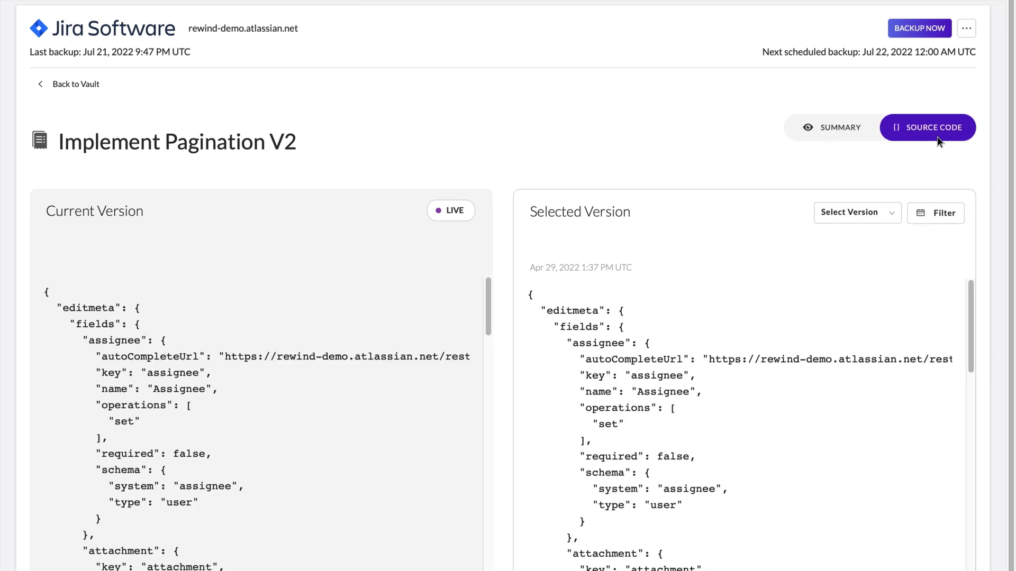
{"action": "scroll", "coordinate": [616, 220], "scroll_direction": "down", "scroll_amount": 2}
{"action": "scroll", "coordinate": [614, 214], "scroll_direction": "down", "scroll_amount": 10}
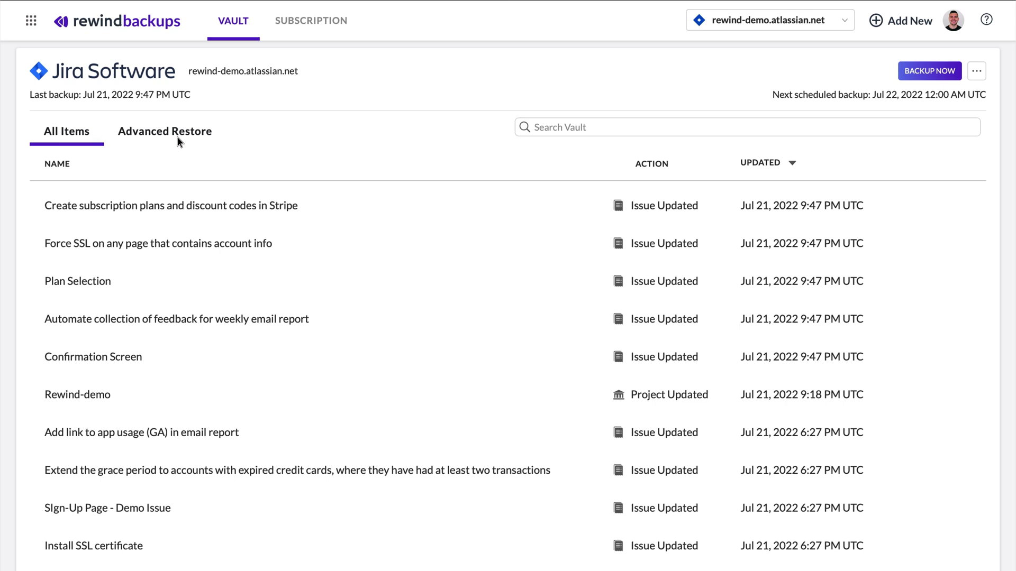
Set an Advanced Restore of the whole site to July 21, 2022 at 04:23 PM and request Restore Items
{"action": "left_click", "coordinate": [211, 137]}
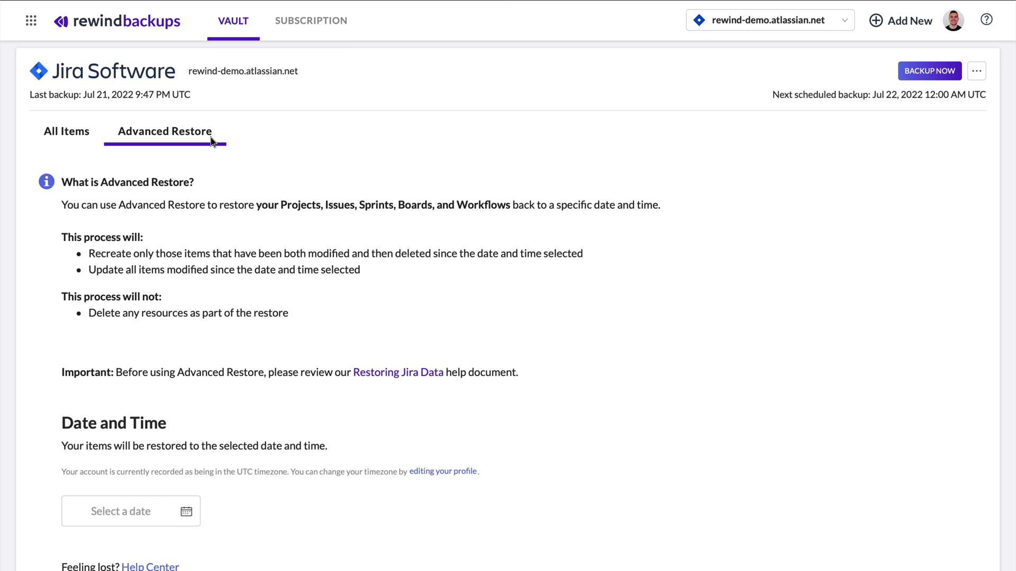
{"action": "scroll", "coordinate": [206, 185], "scroll_direction": "down", "scroll_amount": 3}
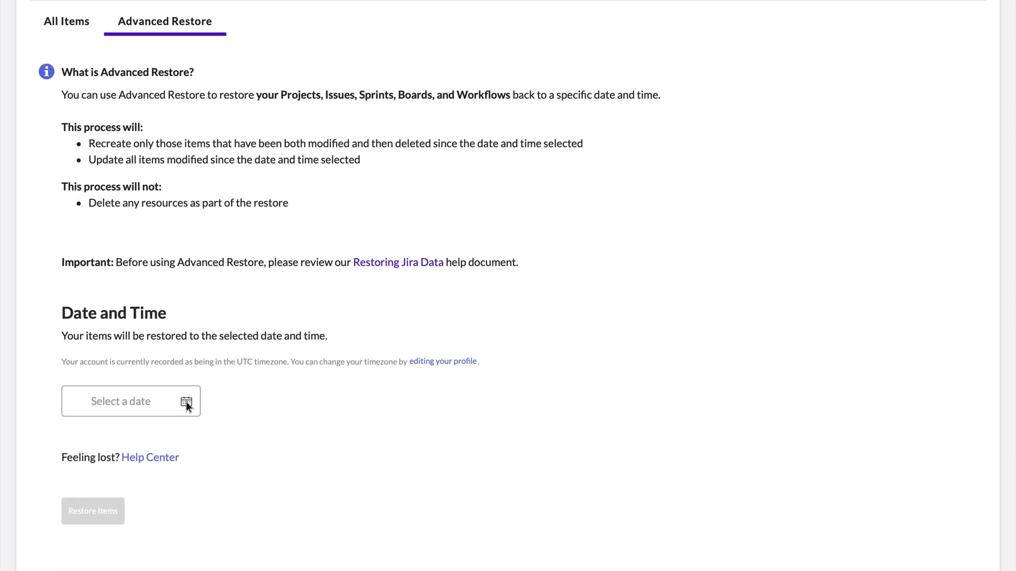
{"action": "left_click", "coordinate": [186, 402]}
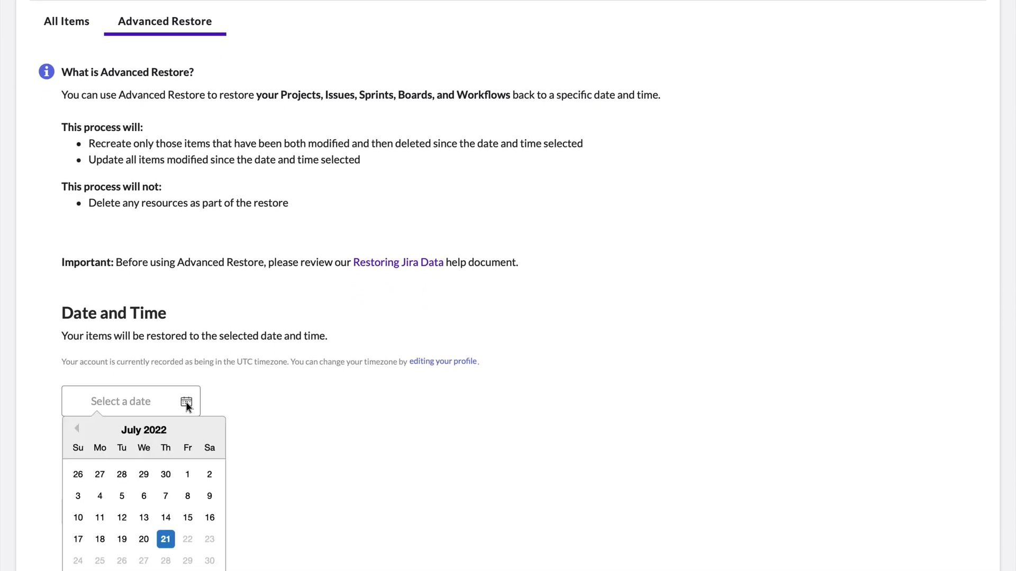
{"action": "left_click", "coordinate": [166, 540]}
{"action": "left_click", "coordinate": [274, 410]}
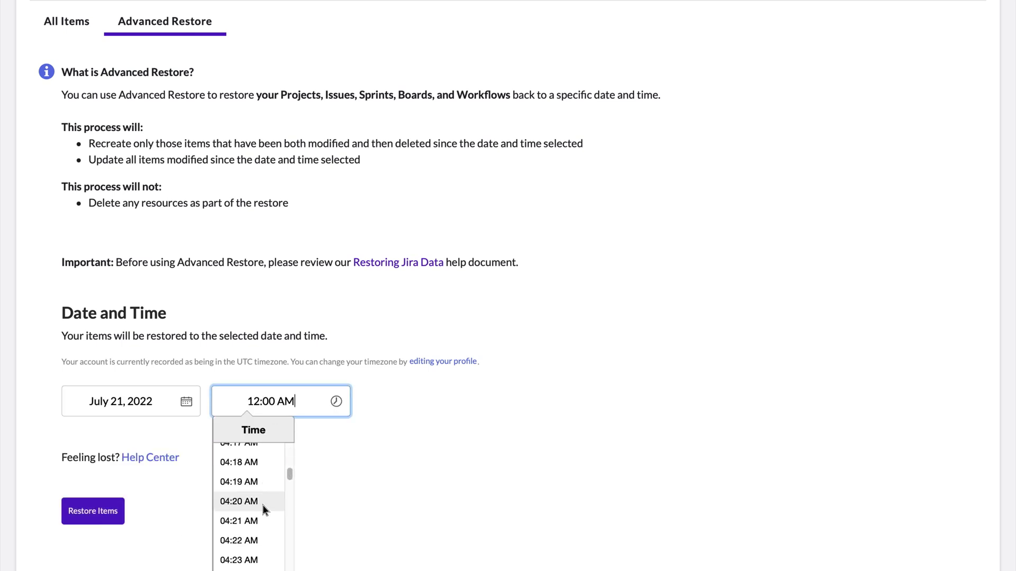
{"action": "scroll", "coordinate": [262, 506], "scroll_direction": "down", "scroll_amount": 15}
{"action": "left_click", "coordinate": [239, 508]}
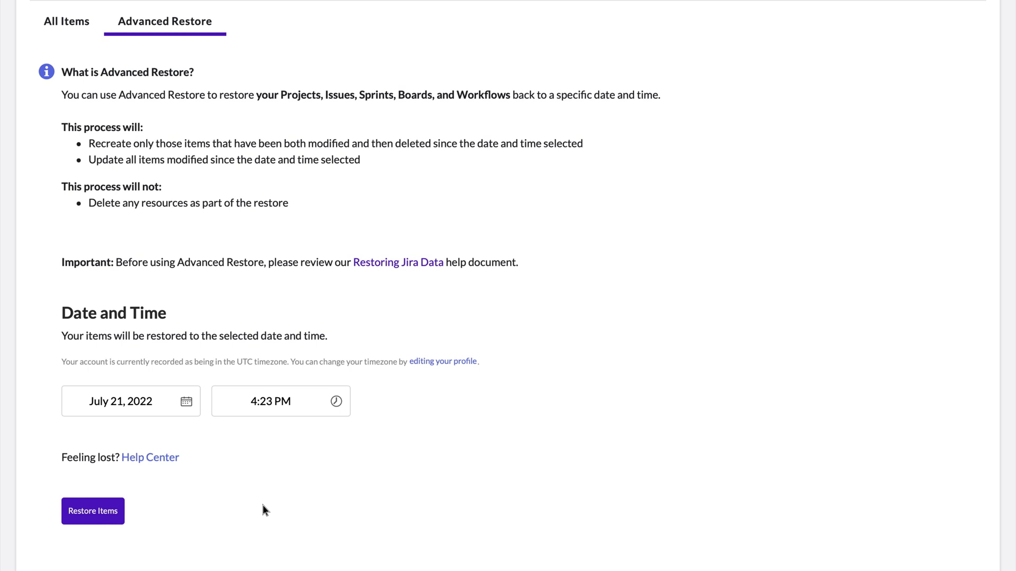
{"action": "left_click", "coordinate": [96, 519]}
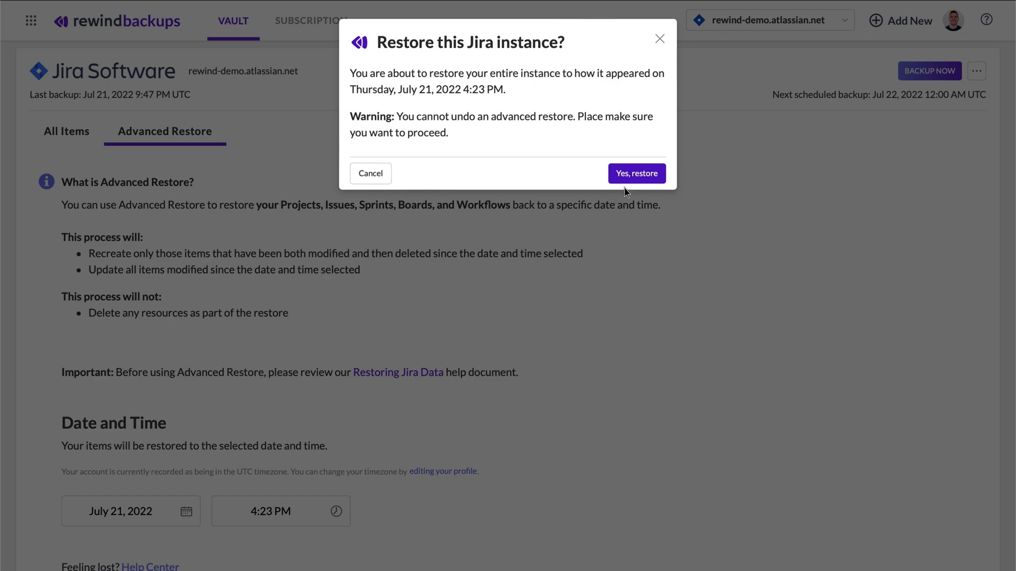
Confirm the entire-site restore with Yes, restore
{"action": "left_click", "coordinate": [637, 174]}
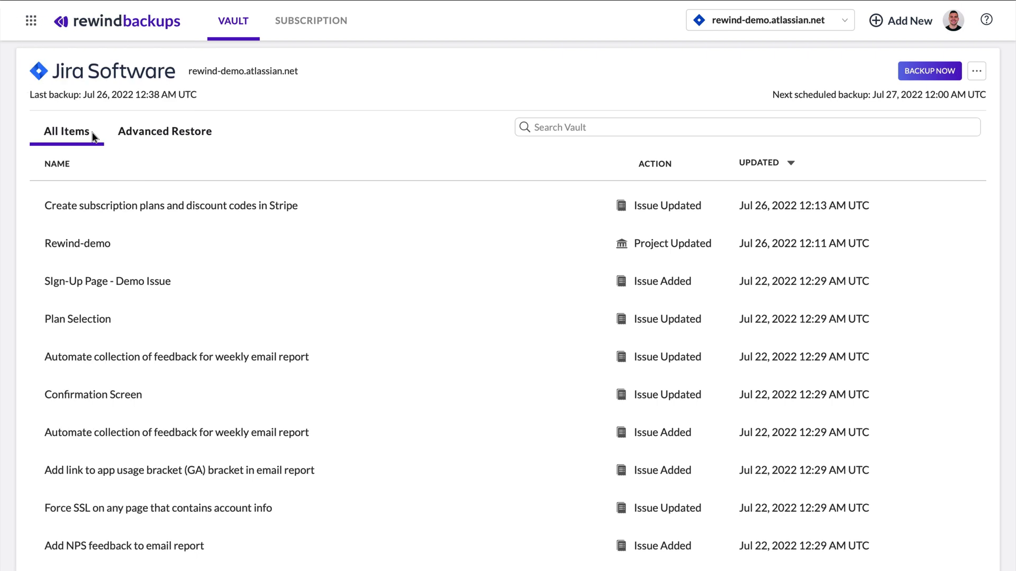
Open the Sign-Up Page - Demo Issue versions, choose Jul 14, 2022 6:09 PM, and restore and confirm it
{"action": "scroll", "coordinate": [949, 138], "scroll_direction": "down", "scroll_amount": 6}
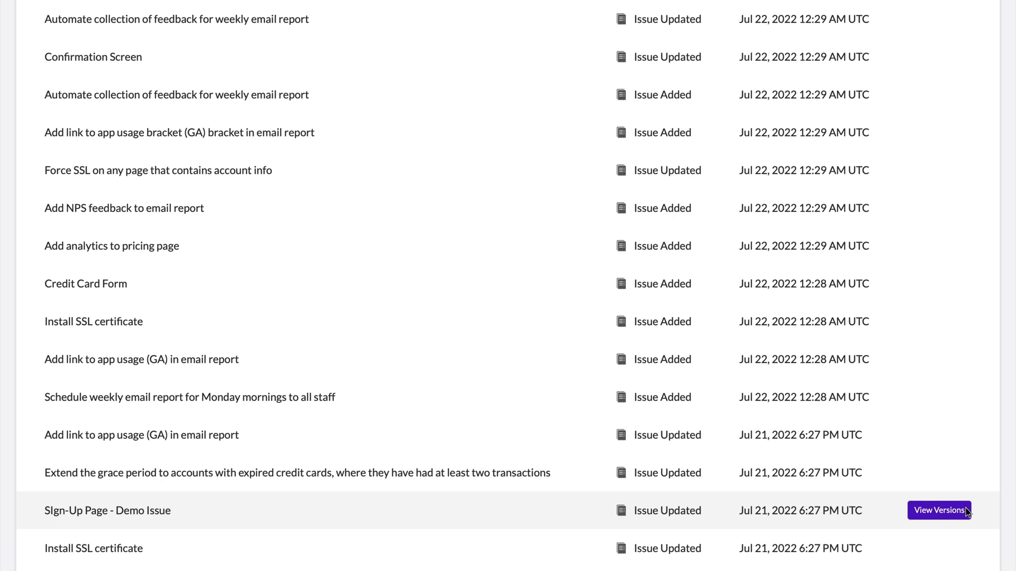
{"action": "left_click", "coordinate": [963, 510]}
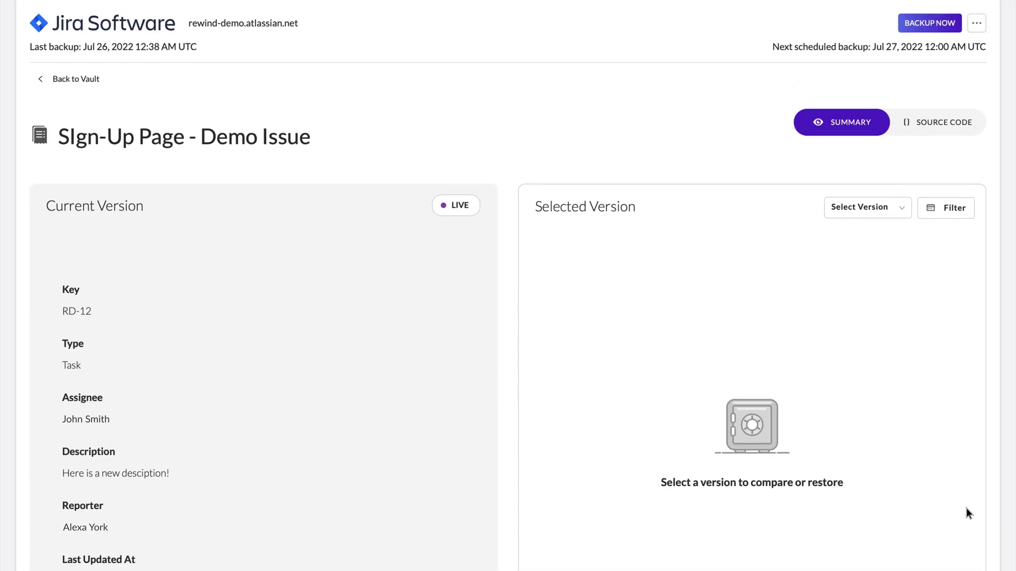
{"action": "left_click", "coordinate": [899, 207]}
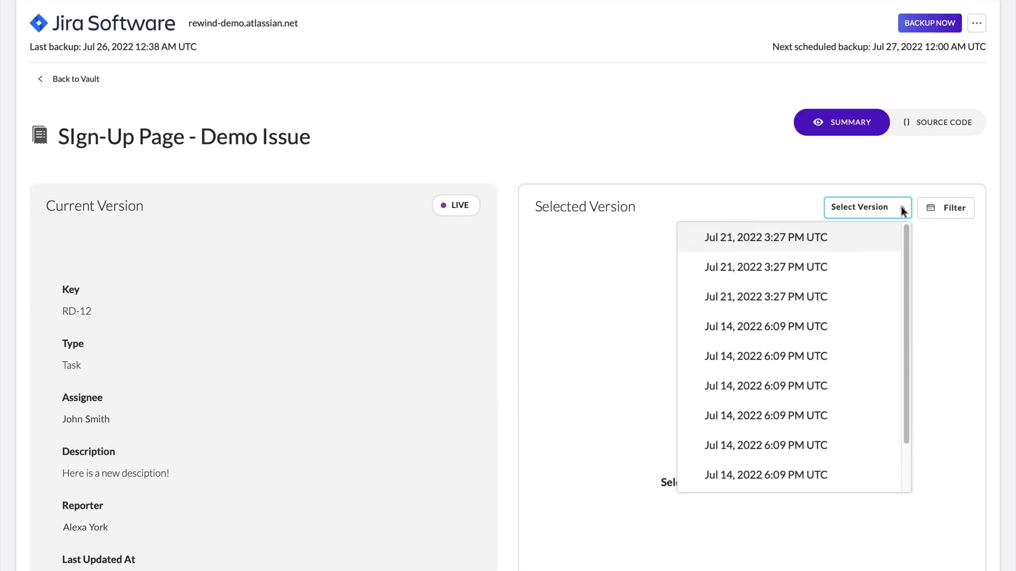
{"action": "left_click", "coordinate": [854, 384]}
{"action": "scroll", "coordinate": [852, 385], "scroll_direction": "down", "scroll_amount": 4}
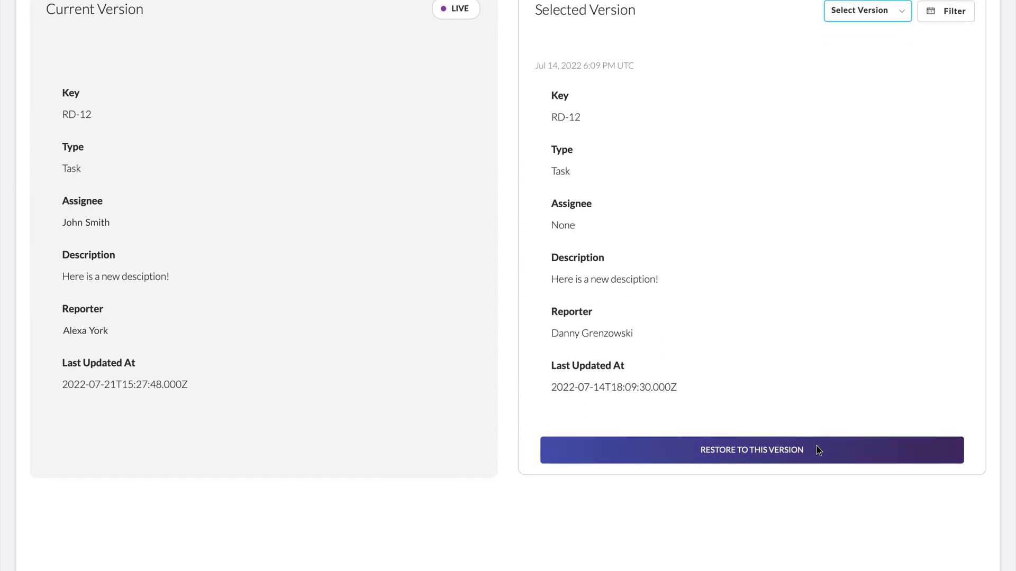
{"action": "left_click", "coordinate": [818, 450]}
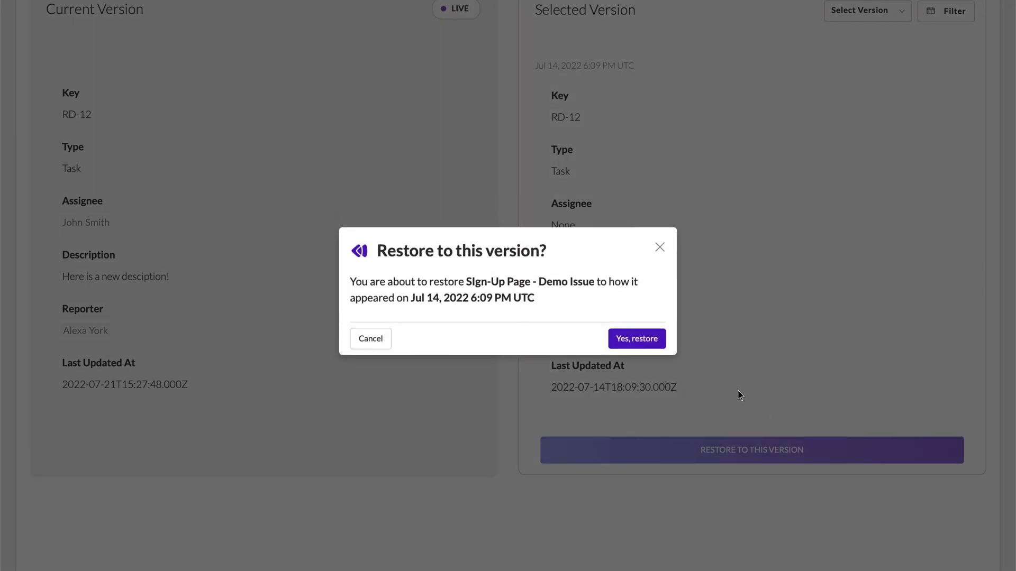
{"action": "left_click", "coordinate": [659, 337]}
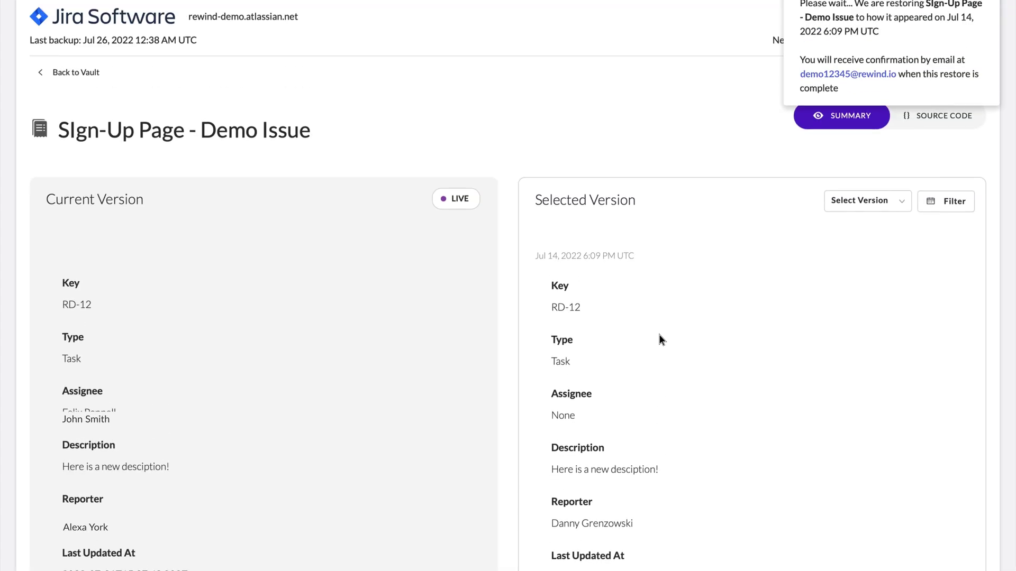